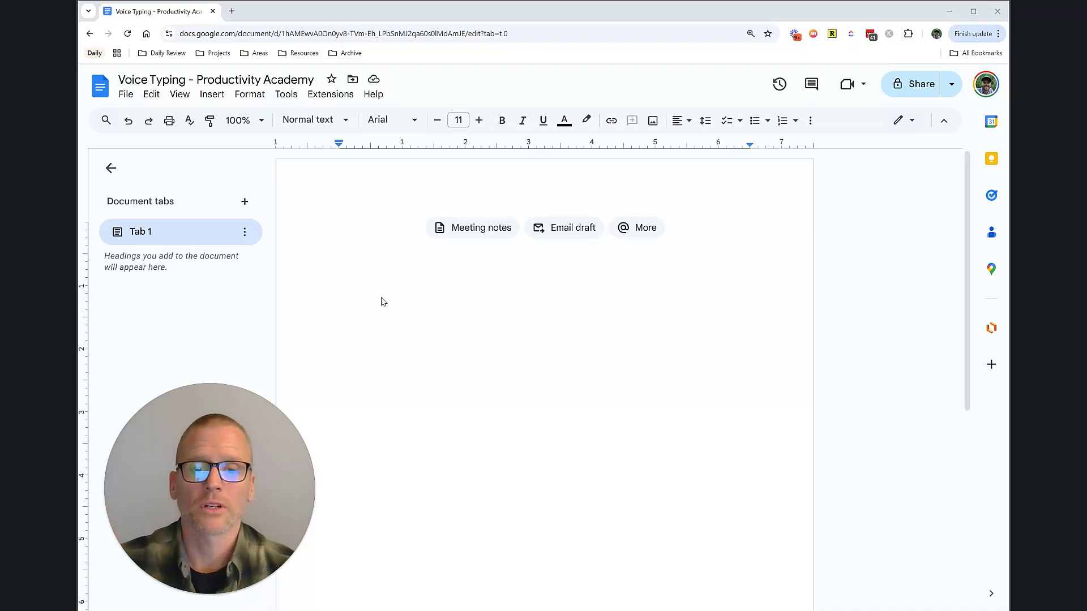
# Turn on voice typing from the Tools menu and dictate a paragraph about microphone permission pop-ups
pyautogui.click(376, 234)
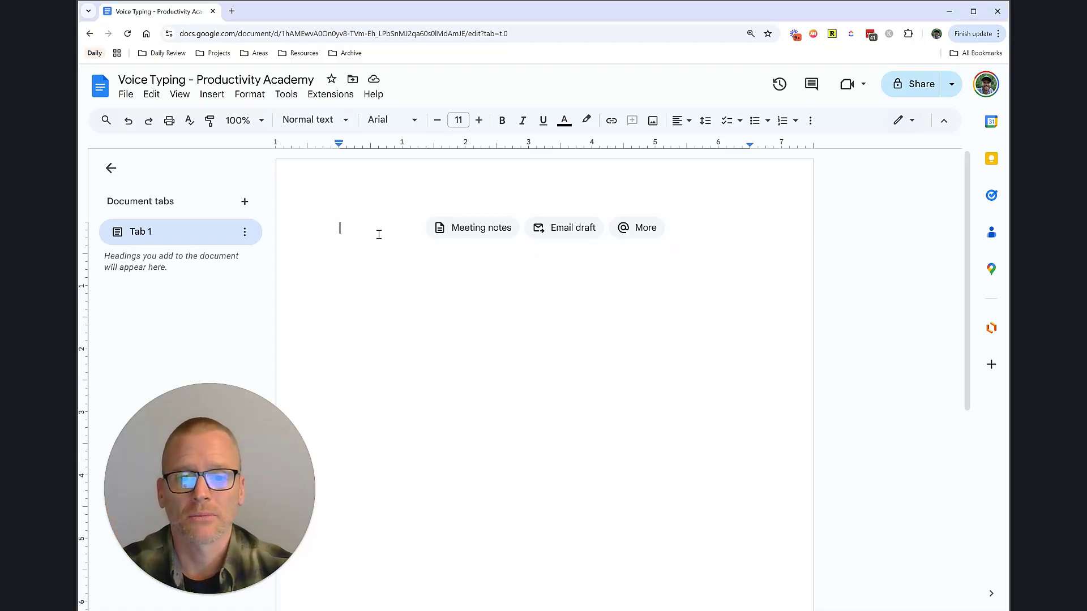
pyautogui.click(288, 101)
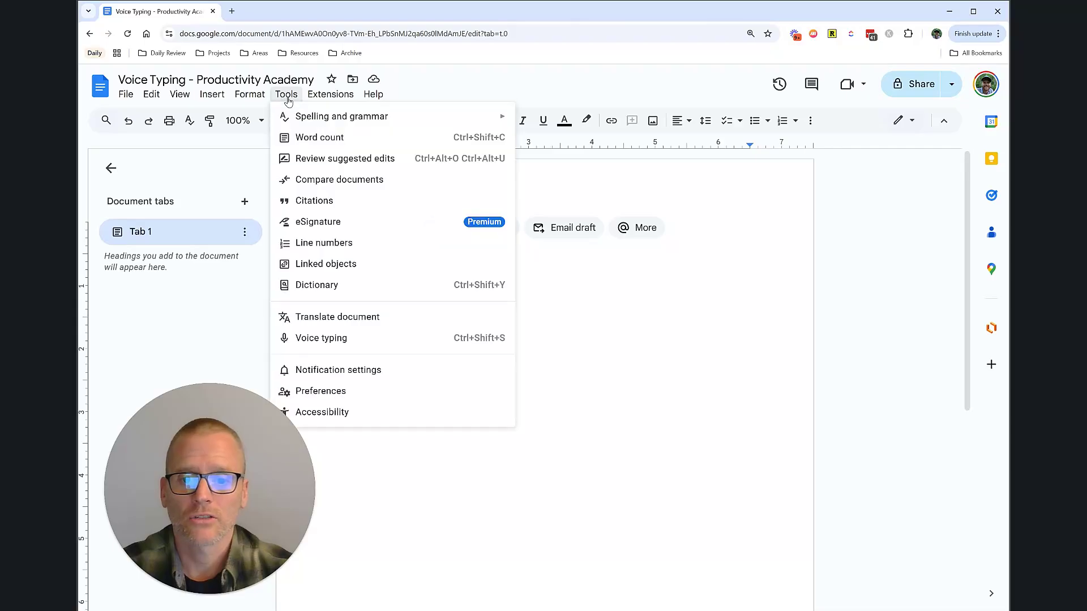
pyautogui.click(337, 340)
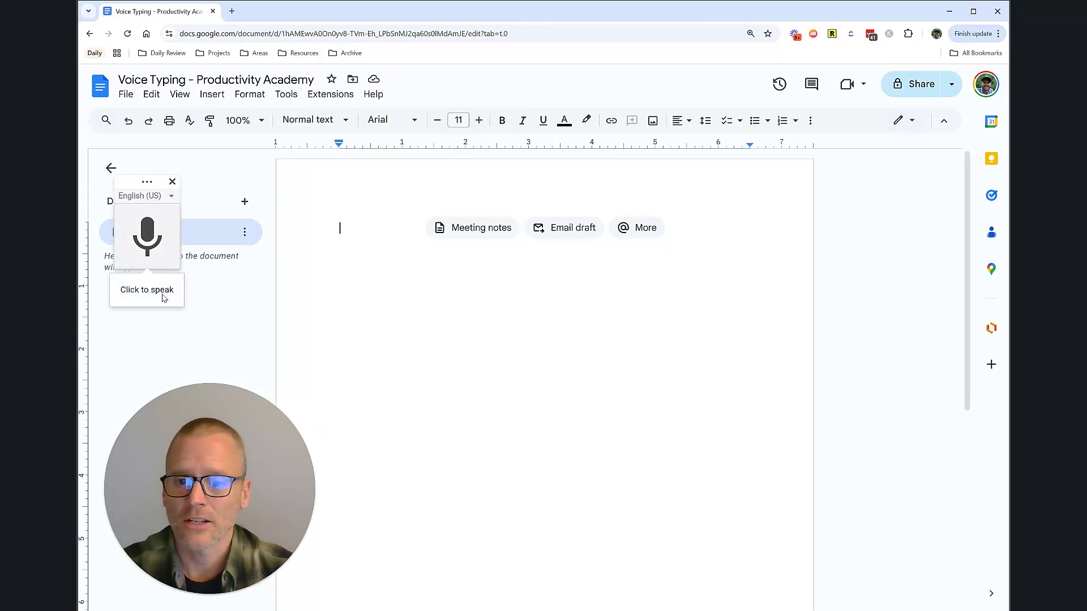
pyautogui.click(148, 244)
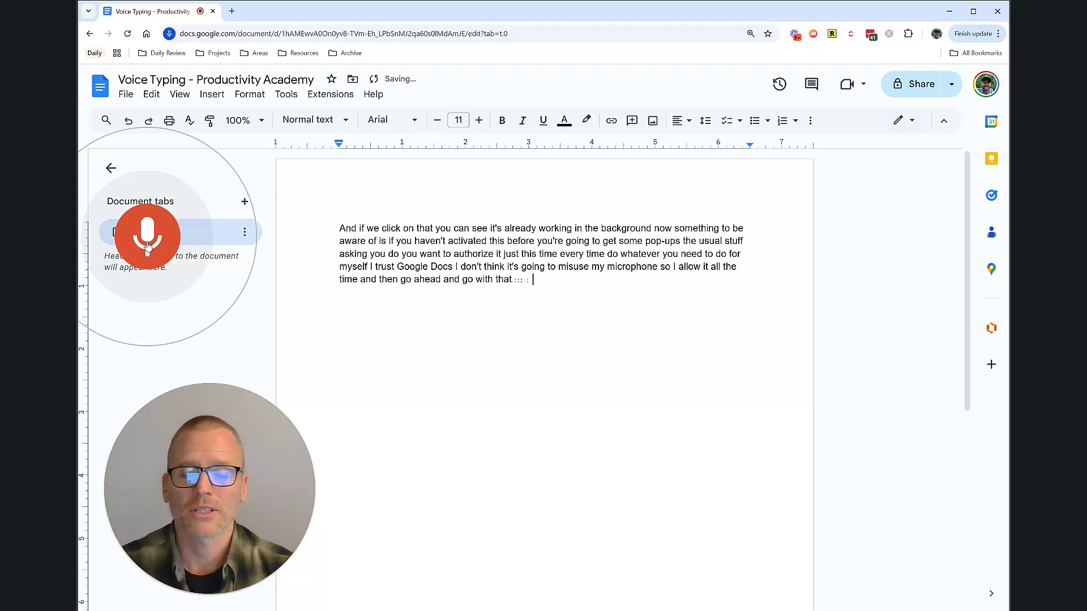
# Dictate the Productivity Academy self-introduction sentence as a new paragraph, followed by an empty line
pyautogui.click(149, 244)
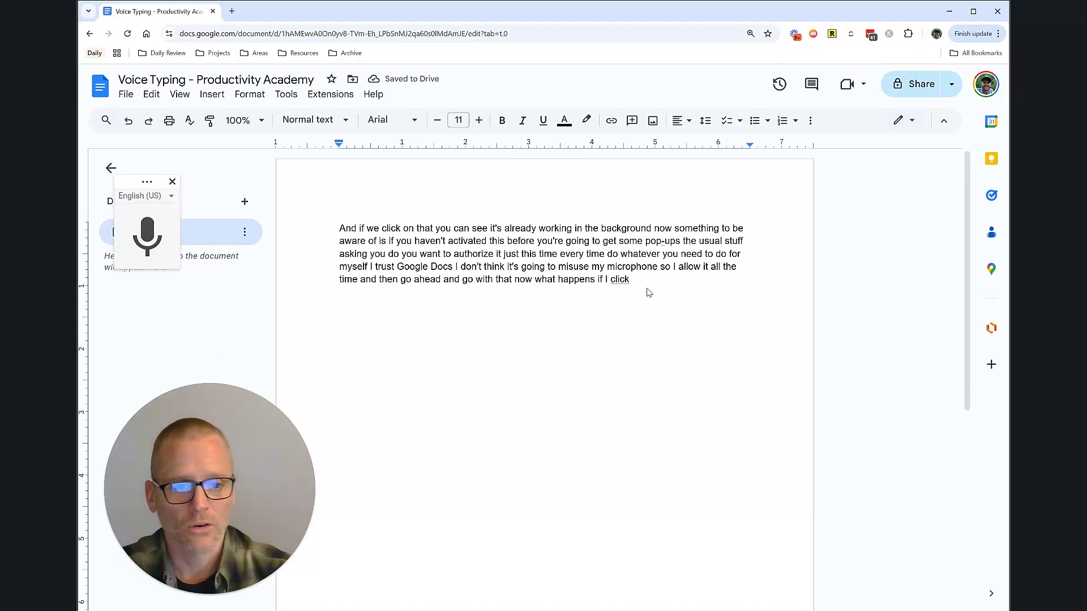
pyautogui.press('Return')
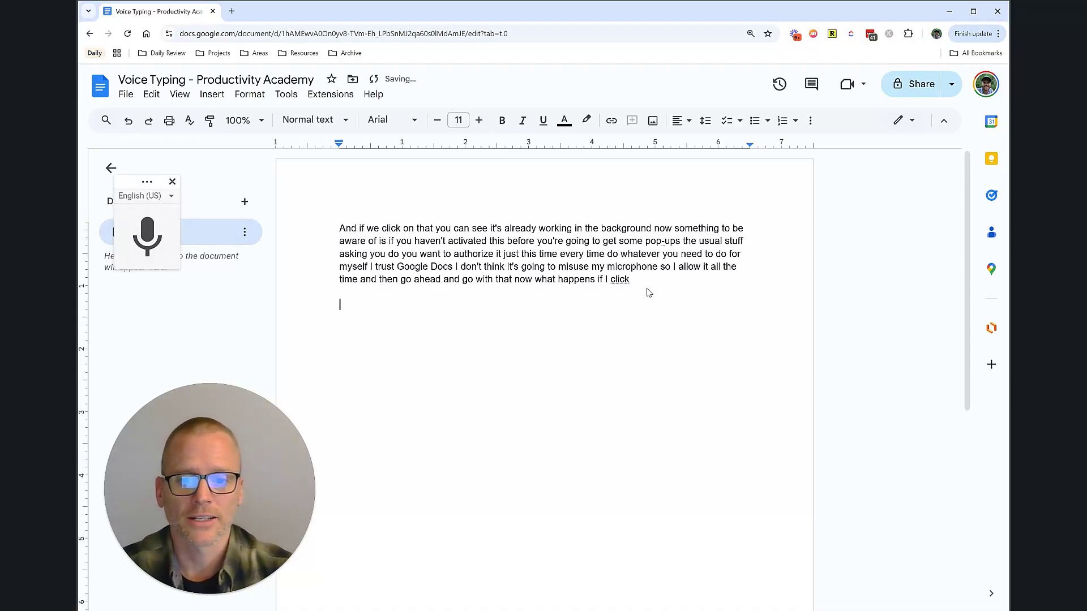
pyautogui.click(142, 239)
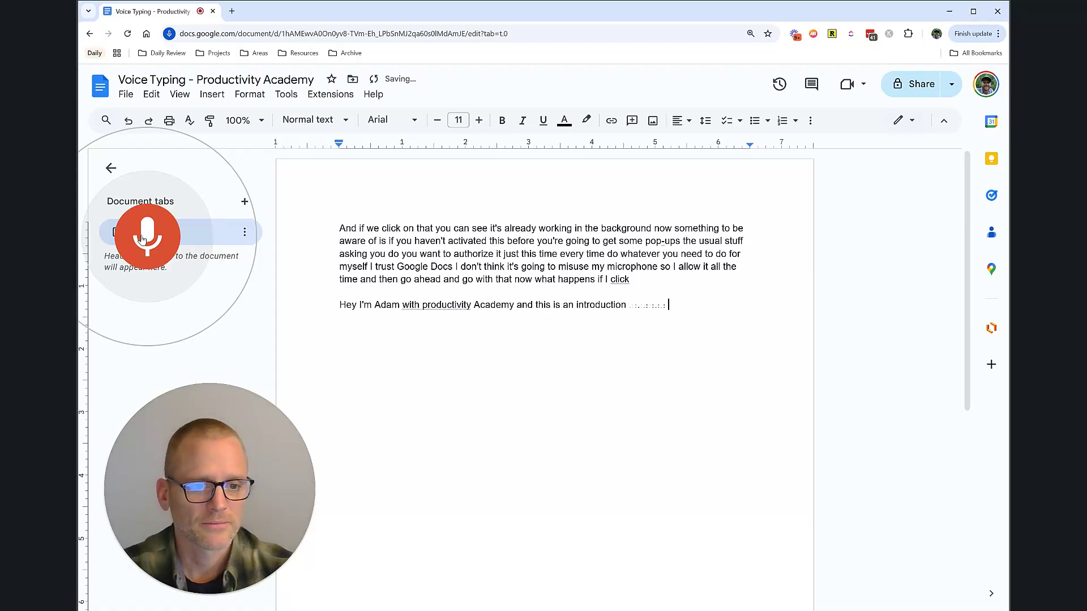
pyautogui.click(141, 239)
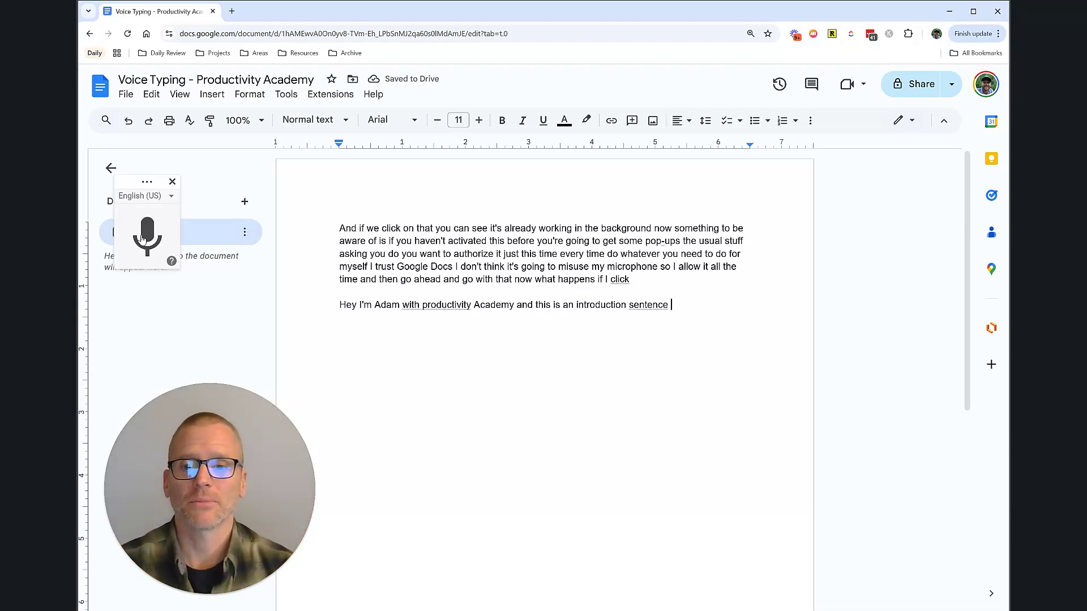
pyautogui.press('Return')
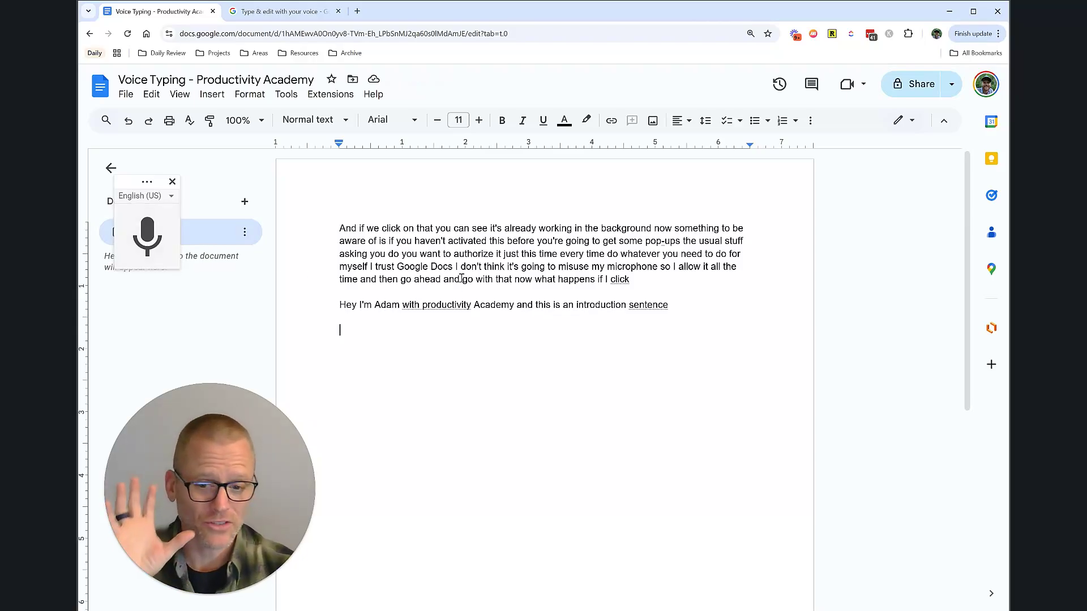
# Open the 'Type & edit with your voice' help article and expand its 'Add punctuation' commands
pyautogui.click(279, 22)
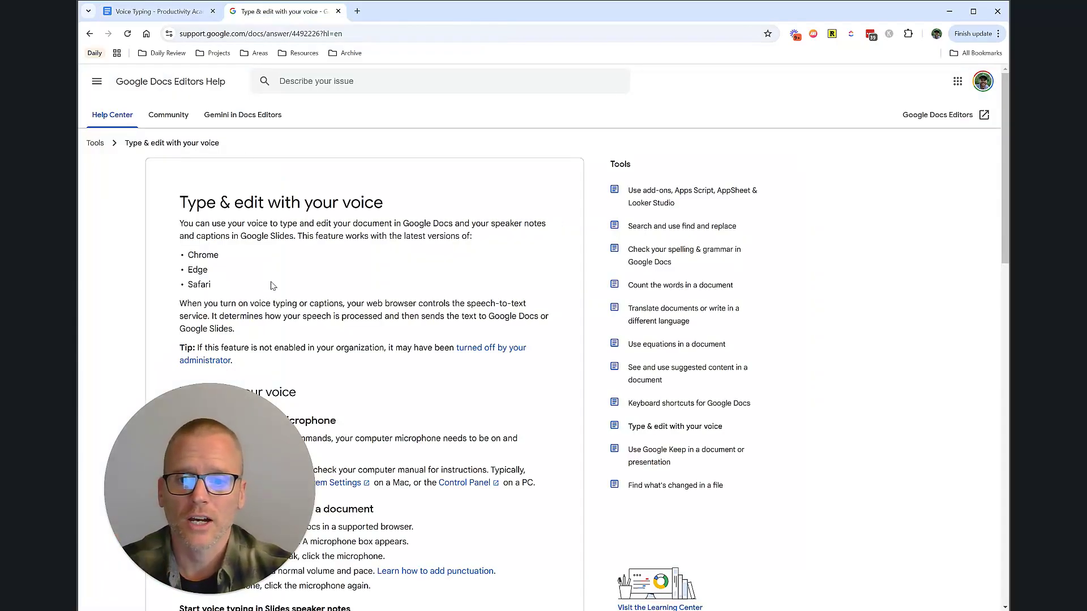
pyautogui.scroll(-5, 271, 286)
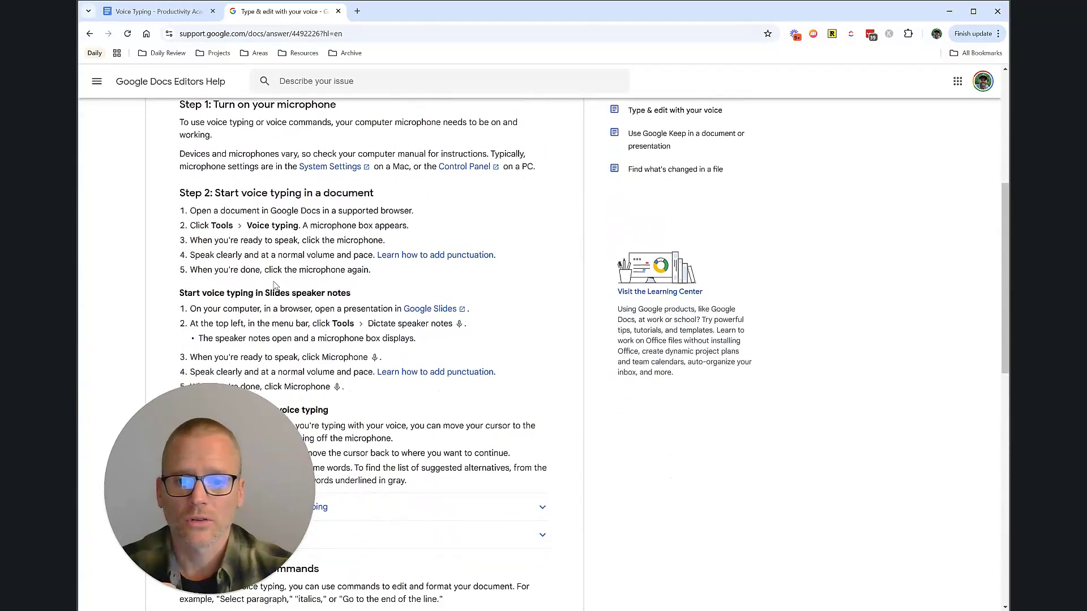
pyautogui.scroll(-2, 273, 285)
pyautogui.scroll(-3, 274, 283)
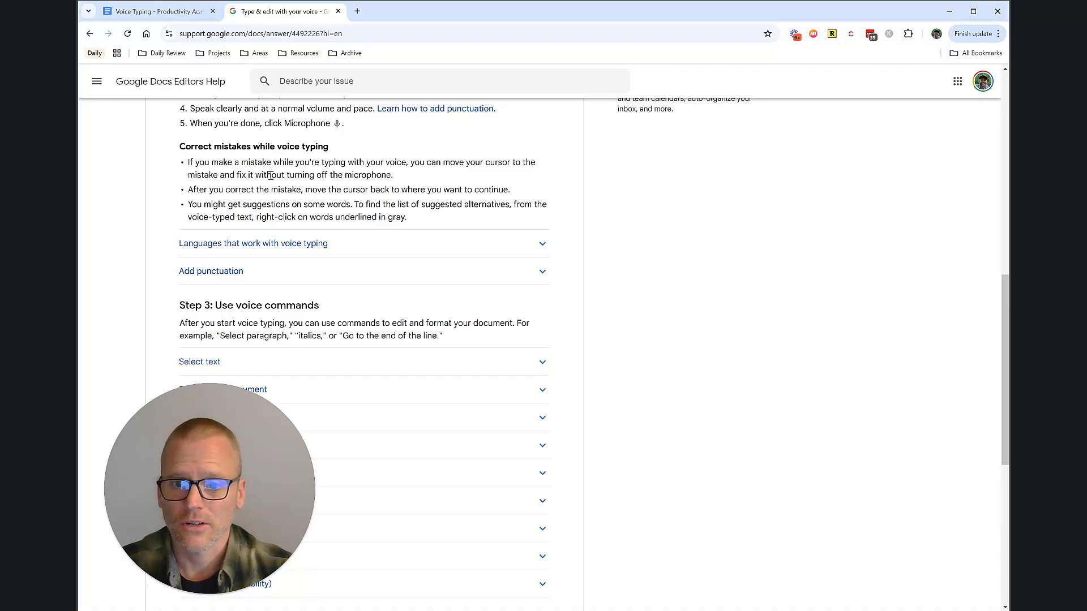
pyautogui.scroll(-2, 400, 194)
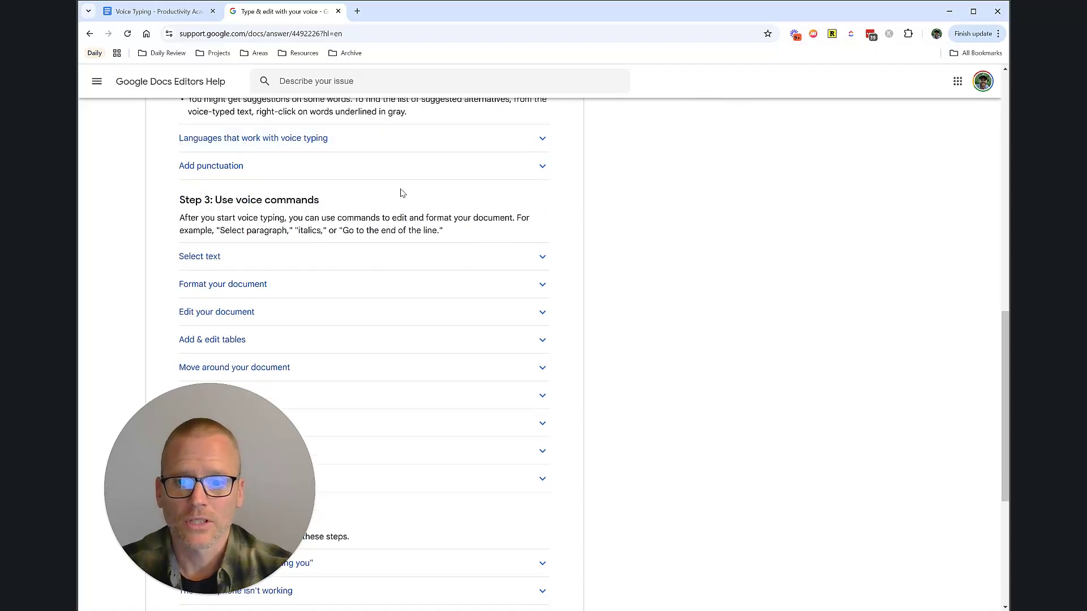
pyautogui.click(528, 168)
# Expand 'Format your document' to show commands such as 'Apply heading [1–6]' and 'Bold'
pyautogui.scroll(-1, 385, 251)
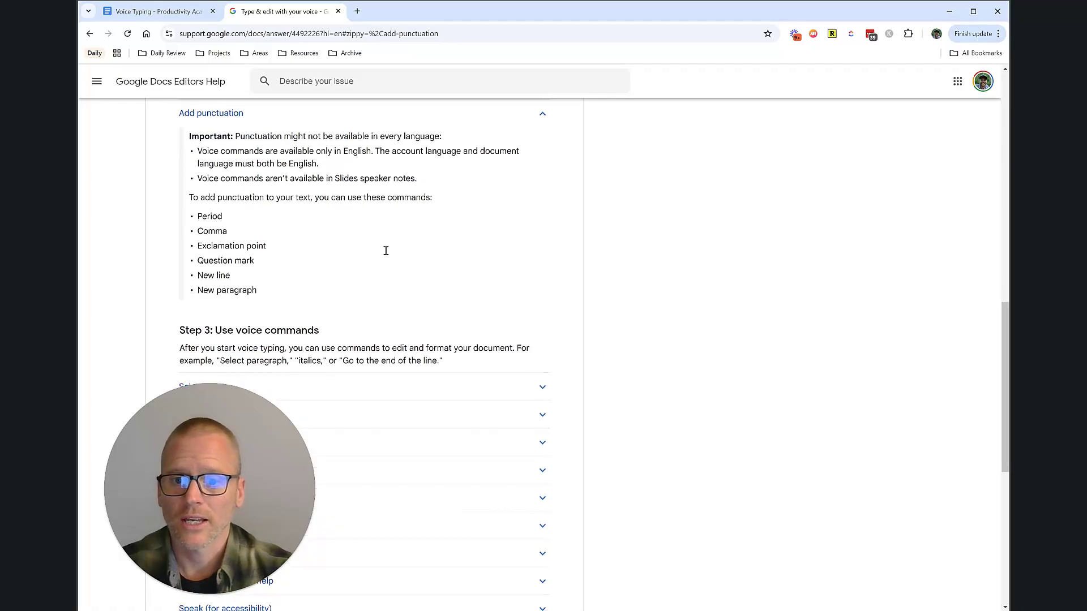
pyautogui.scroll(-3, 386, 255)
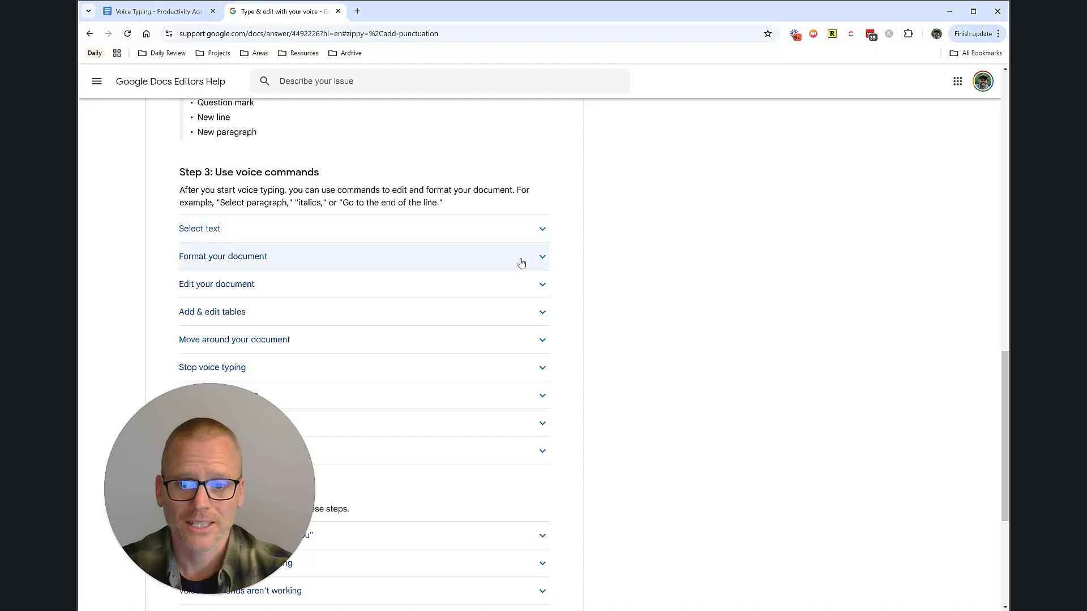
pyautogui.click(538, 258)
pyautogui.scroll(-2, 510, 269)
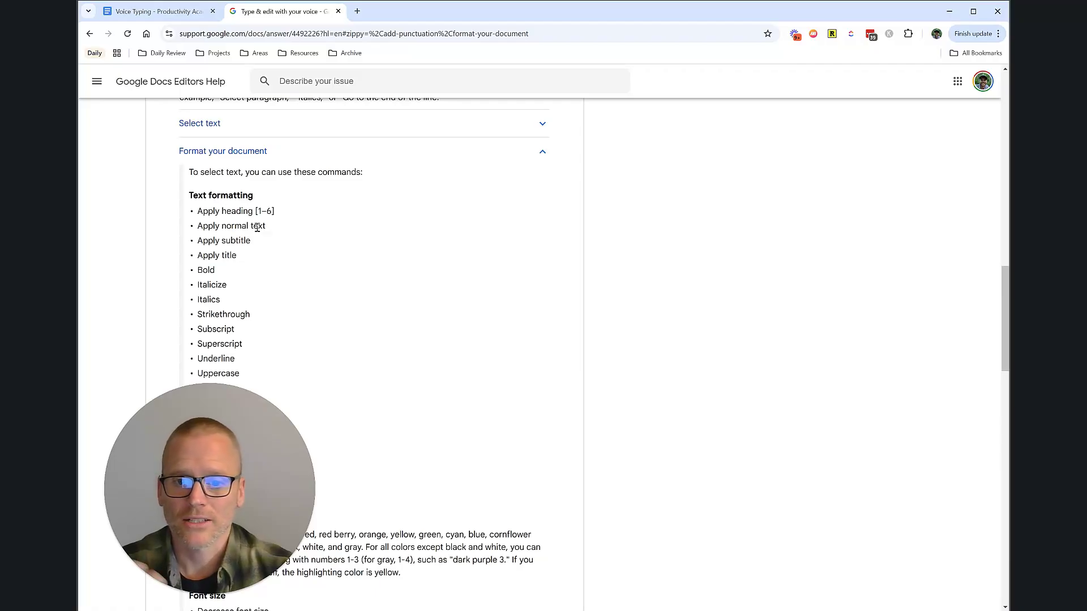
pyautogui.scroll(3, 202, 71)
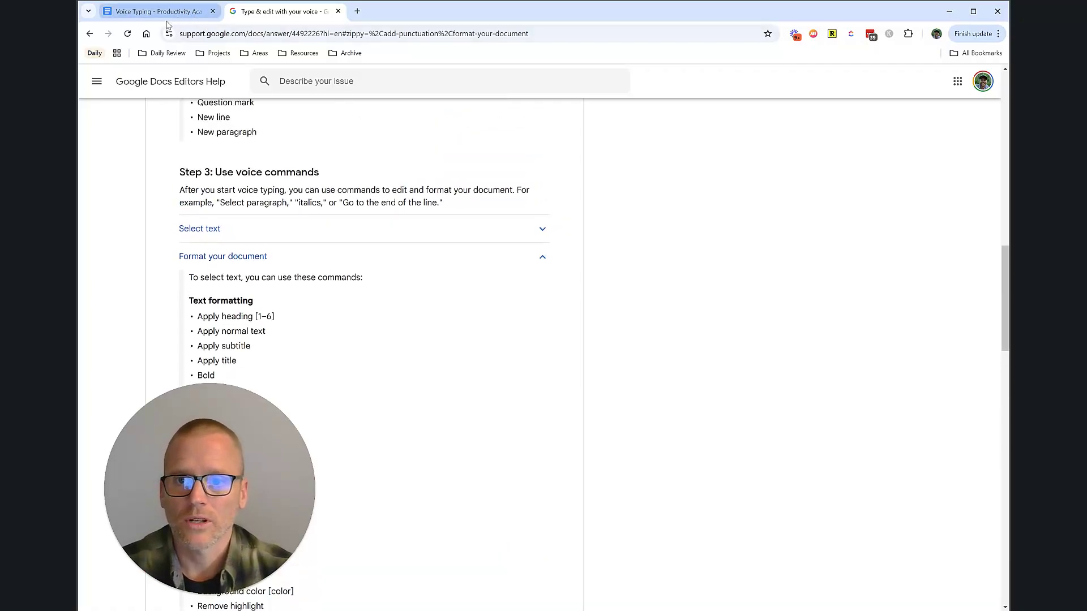
pyautogui.scroll(-2, 202, 71)
pyautogui.scroll(2, 202, 67)
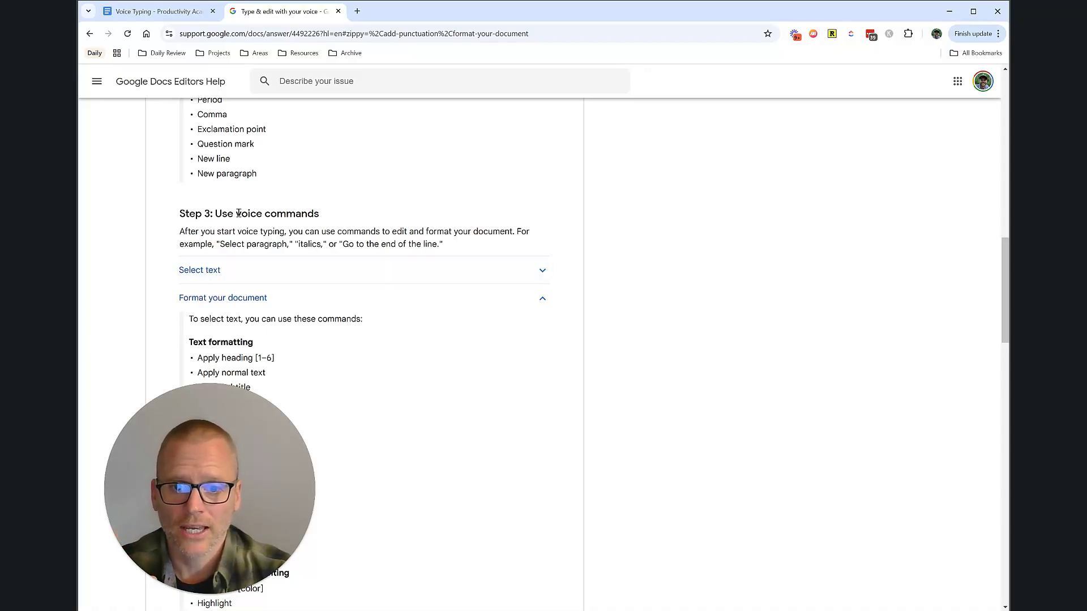
# Expand 'Select text' and review its commands from 'Select [word or phrase]' to 'Select none'
pyautogui.click(397, 282)
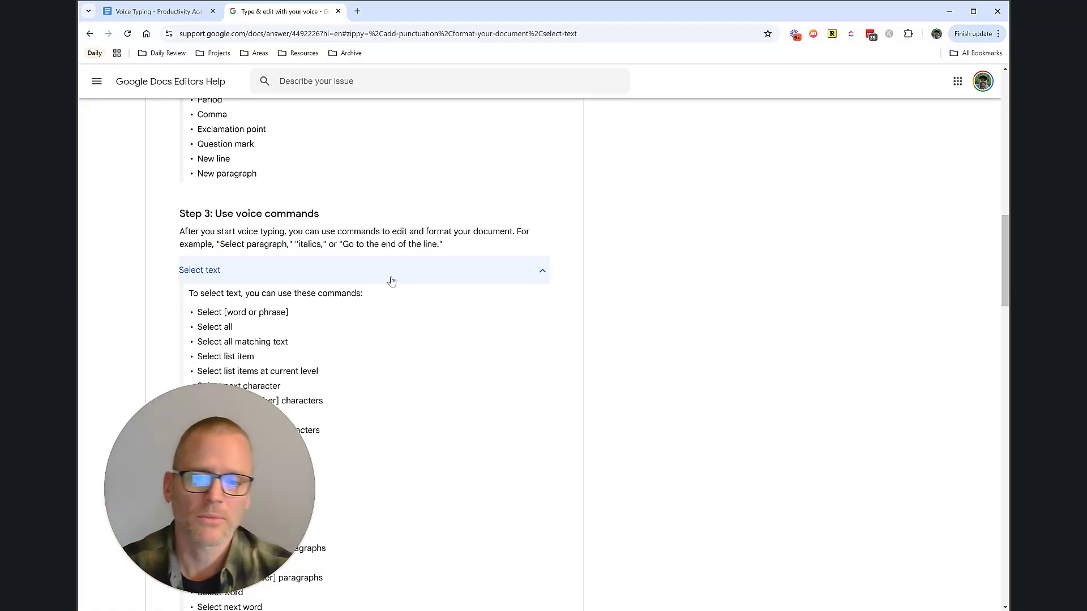
pyautogui.scroll(-2, 384, 301)
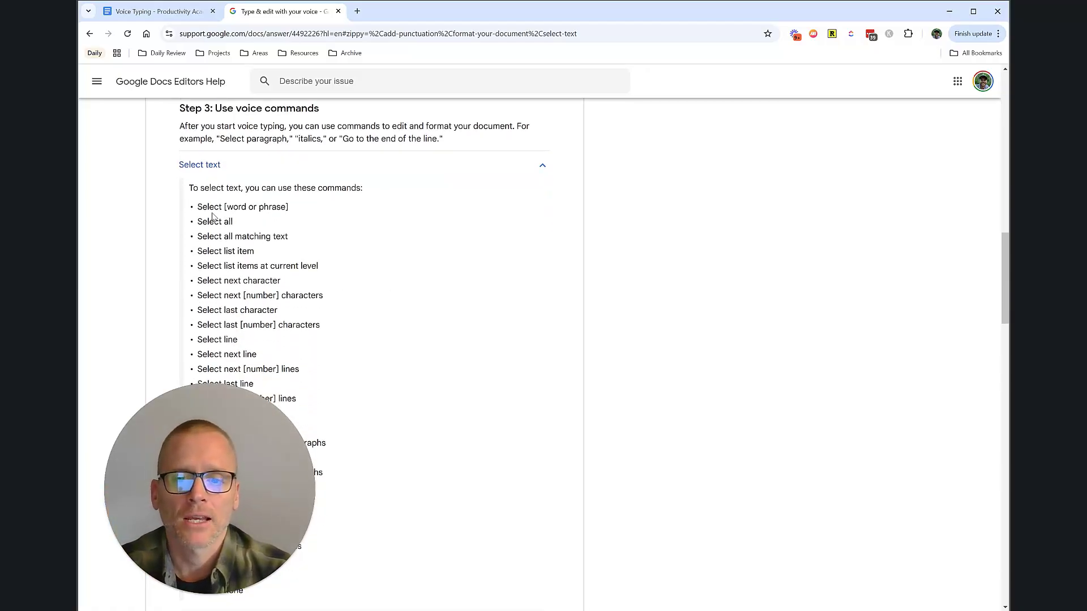
pyautogui.scroll(-2, 212, 217)
pyautogui.scroll(1, 211, 223)
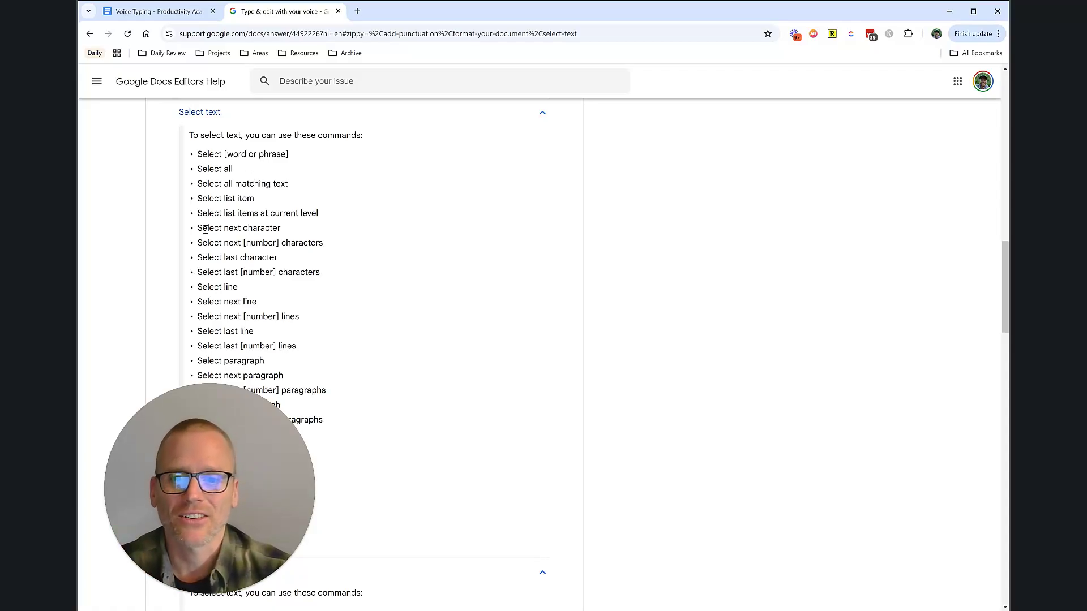
pyautogui.scroll(-1, 215, 214)
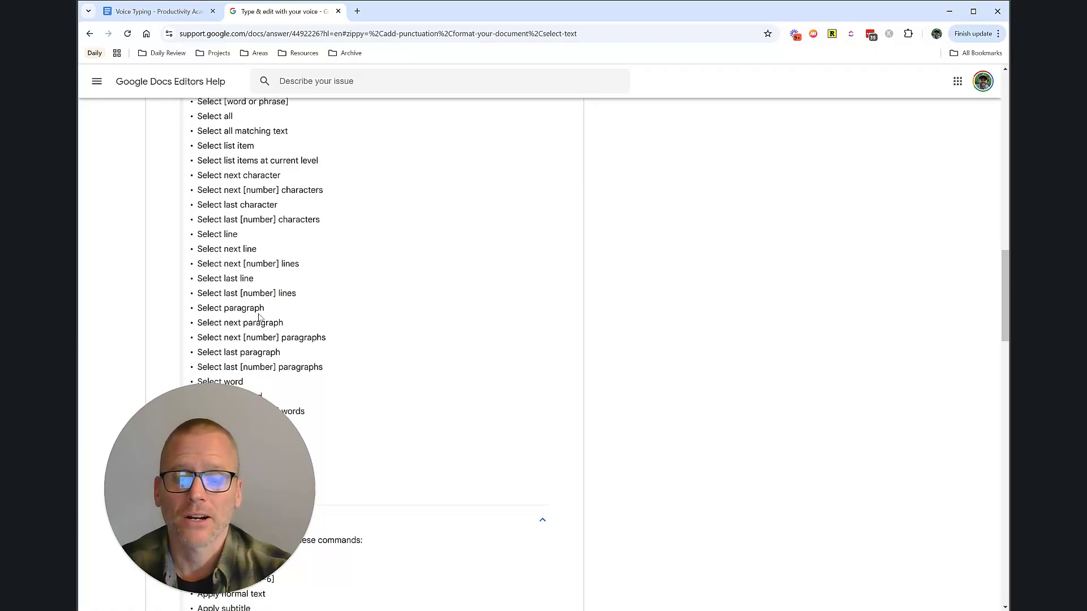
pyautogui.scroll(3, 240, 326)
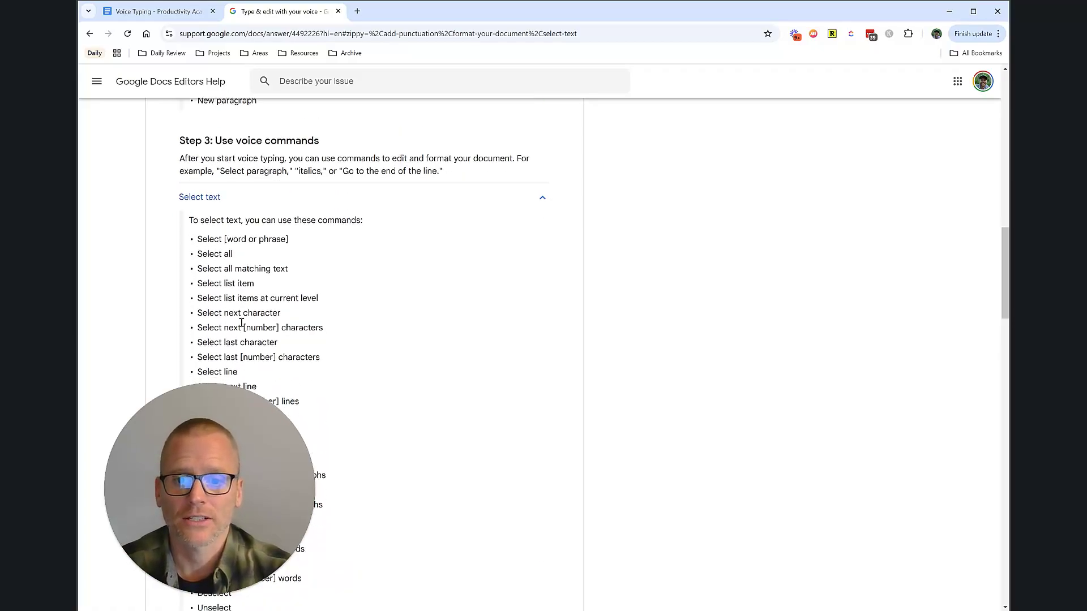
pyautogui.scroll(-2, 241, 320)
pyautogui.scroll(-3, 242, 321)
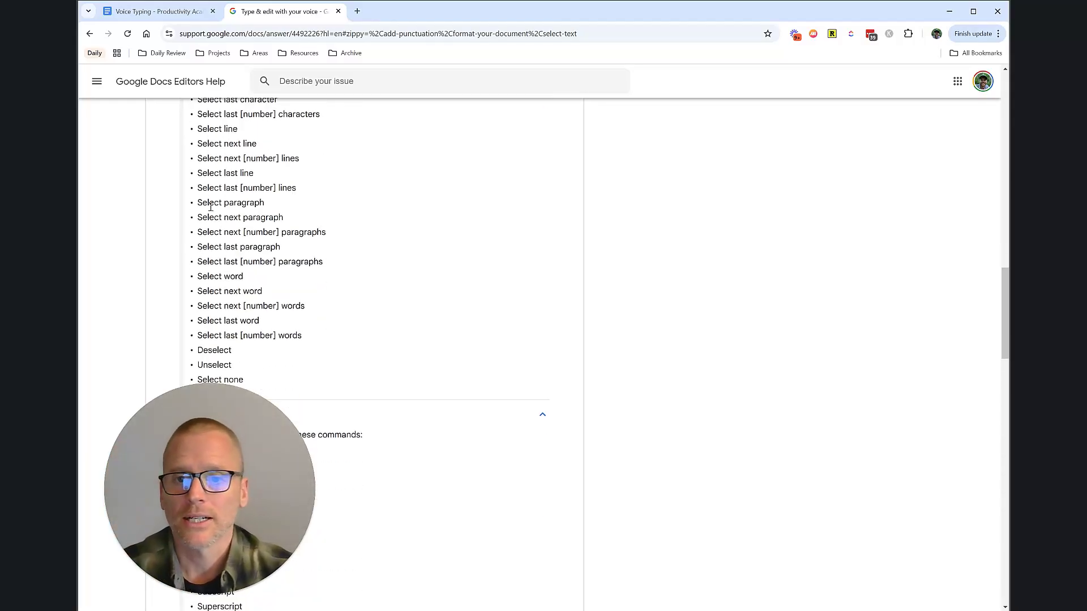
# Dictate two more lines, bold the short self-introduction line by voice, and recheck the help commands
pyautogui.click(168, 17)
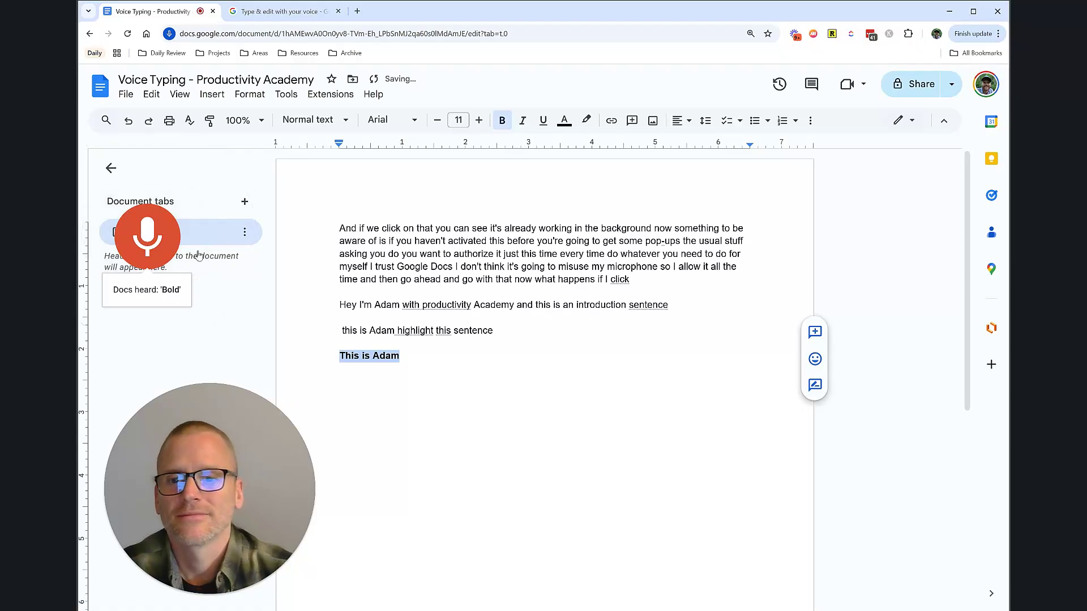
pyautogui.click(148, 238)
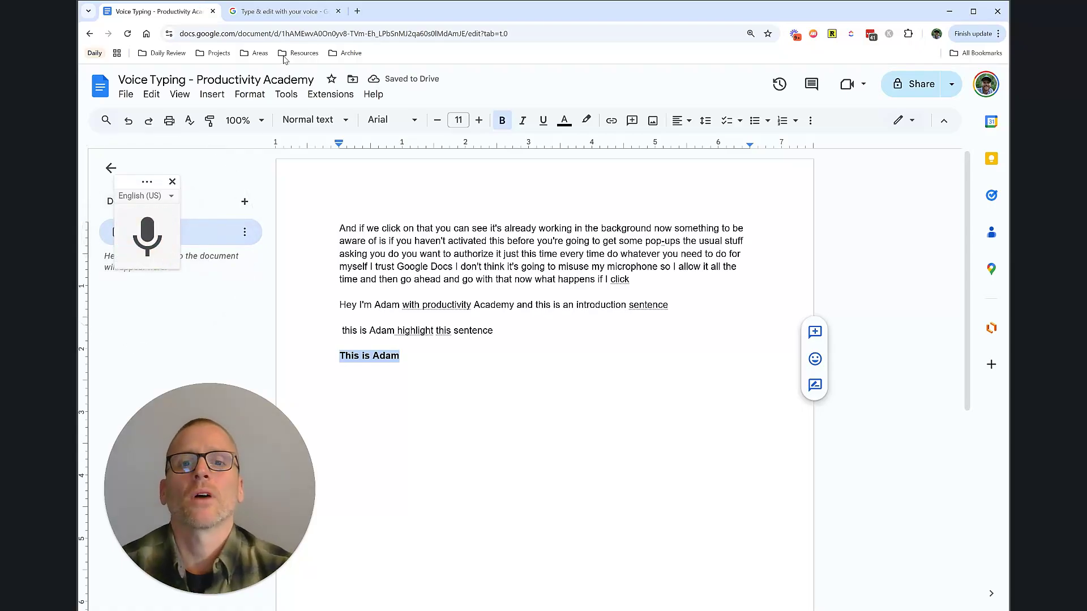
pyautogui.click(280, 11)
pyautogui.scroll(-5, 373, 376)
pyautogui.scroll(-5, 372, 377)
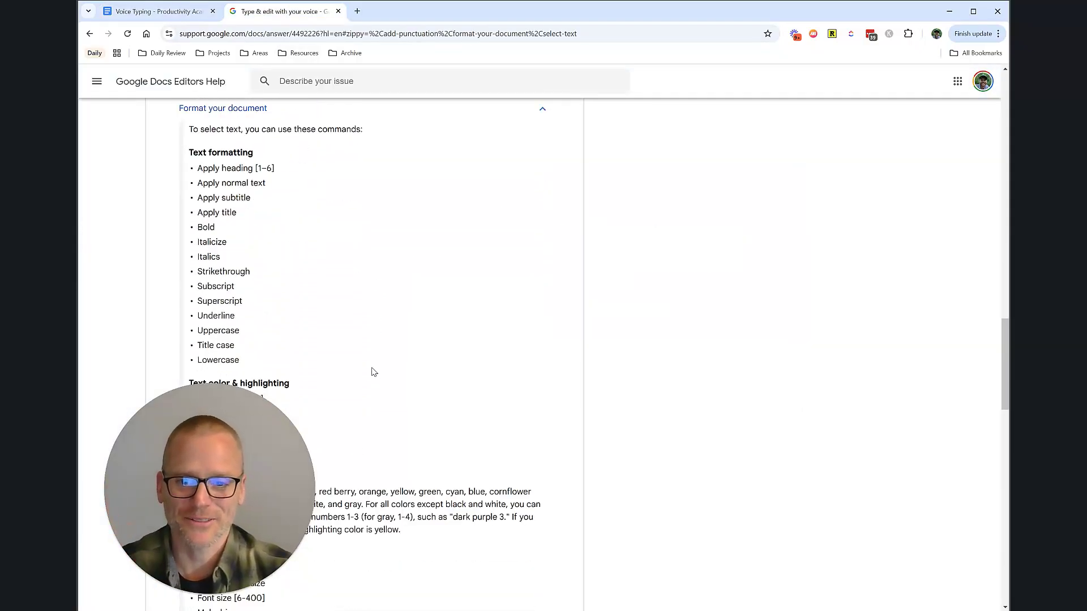
pyautogui.scroll(9, 374, 373)
pyautogui.scroll(2, 373, 371)
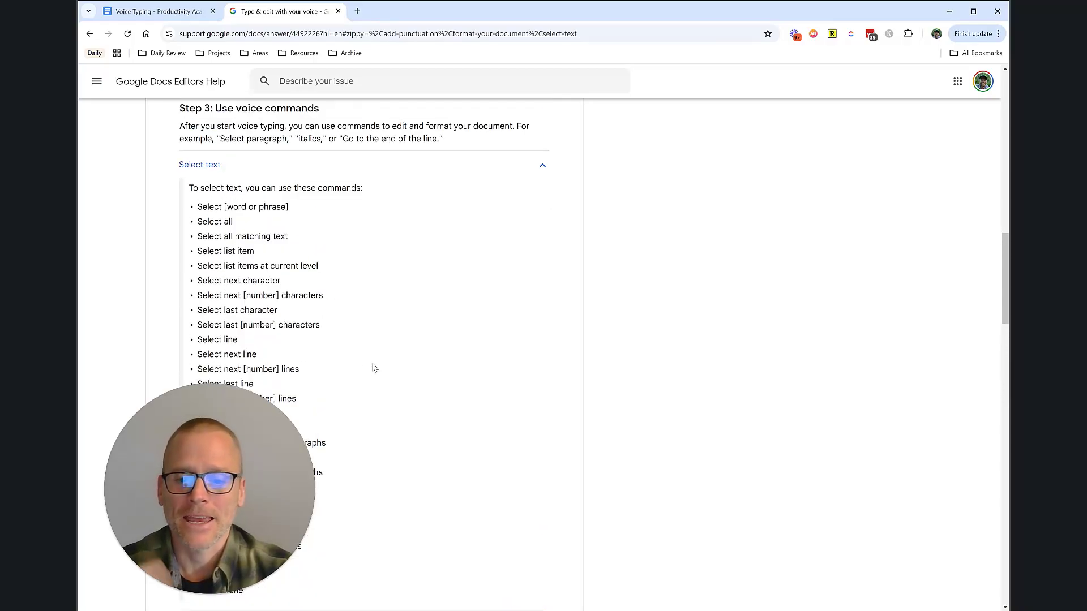
pyautogui.scroll(5, 371, 328)
pyautogui.click(156, 10)
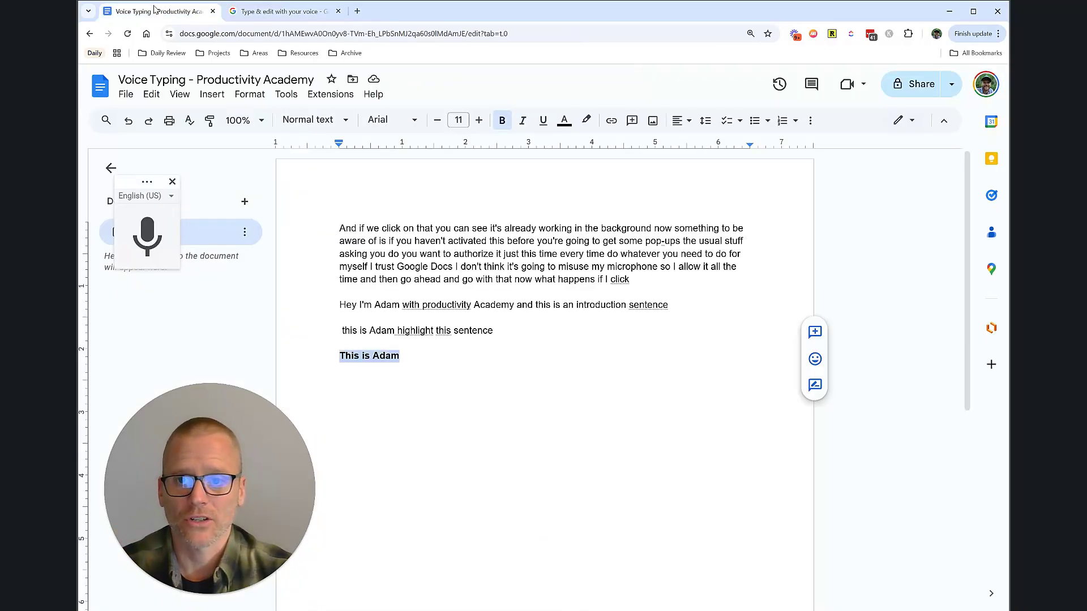